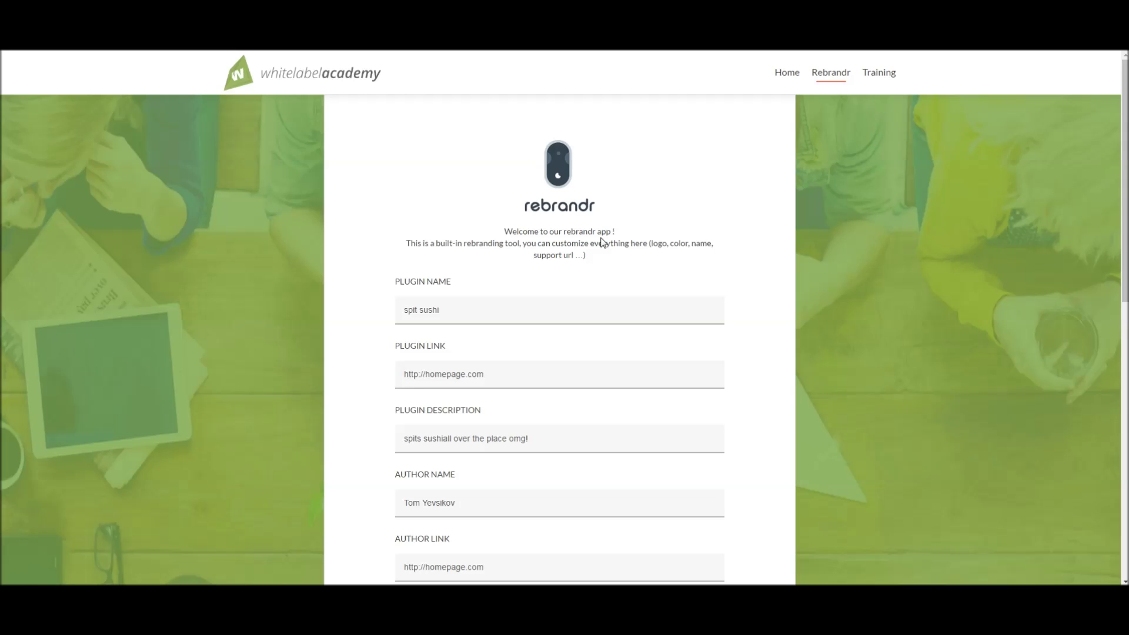
- Look over the Rebrandr welcome paragraph, then go to the Training page from the top navigation
{"action": "left_click_drag", "start_coordinate": [582, 252], "coordinate": [511, 228]}
{"action": "left_click", "coordinate": [511, 228]}
{"action": "left_click_drag", "start_coordinate": [586, 256], "coordinate": [478, 227]}
{"action": "left_click", "coordinate": [504, 229]}
{"action": "left_click", "coordinate": [580, 253]}
{"action": "left_click", "coordinate": [560, 241]}
{"action": "right_click", "coordinate": [878, 66]}
{"action": "left_click", "coordinate": [874, 73]}
- Scroll through the Training page and its list of training videos
{"action": "scroll", "coordinate": [454, 264], "scroll_direction": "down", "scroll_amount": 5}
{"action": "scroll", "coordinate": [717, 303], "scroll_direction": "up", "scroll_amount": 4}
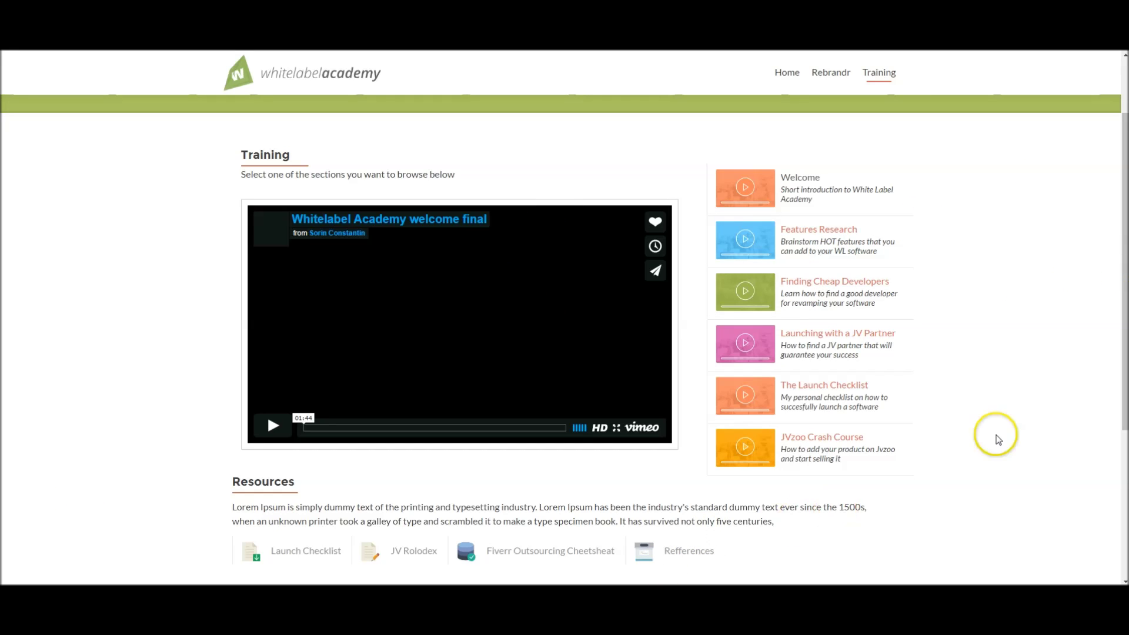
{"action": "scroll", "coordinate": [1108, 383], "scroll_direction": "down", "scroll_amount": 4}
{"action": "scroll", "coordinate": [1042, 267], "scroll_direction": "up", "scroll_amount": 1}
{"action": "scroll", "coordinate": [1043, 271], "scroll_direction": "up", "scroll_amount": 1}
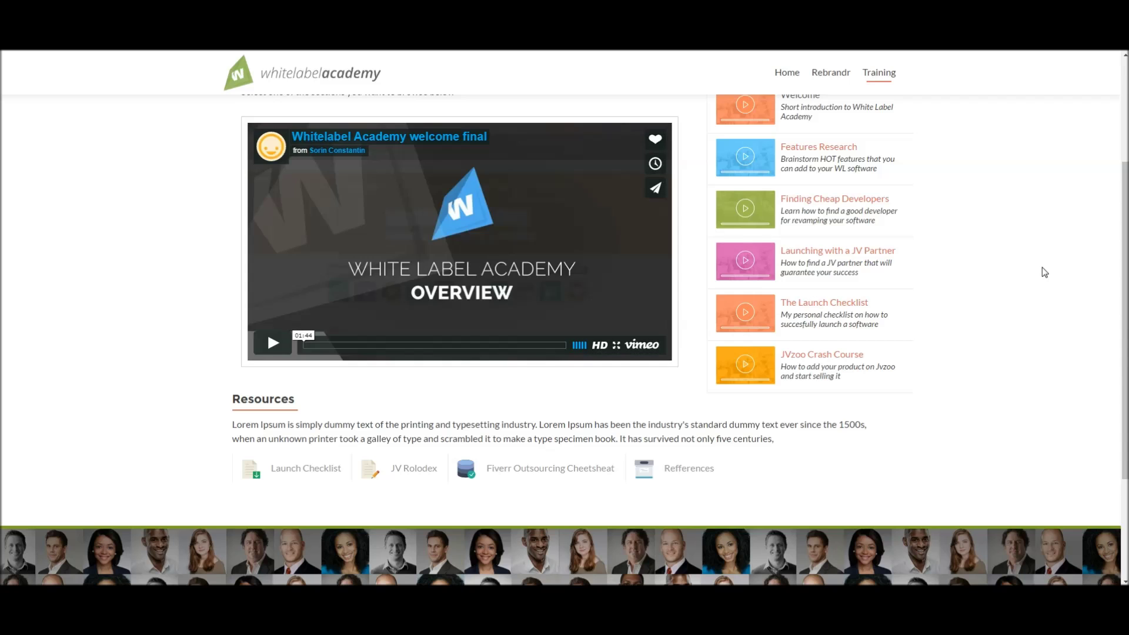
{"action": "scroll", "coordinate": [1042, 267], "scroll_direction": "up", "scroll_amount": 2}
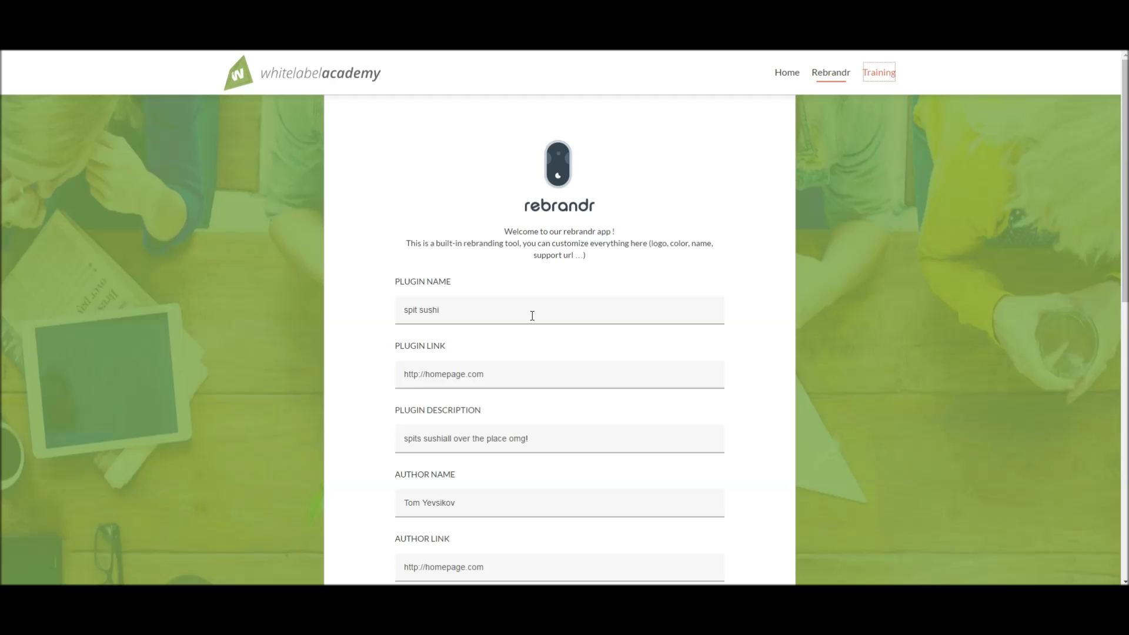
- Keep Split Social selected in the Rebrandr form's Plugin dropdown
{"action": "scroll", "coordinate": [535, 317], "scroll_direction": "down", "scroll_amount": 6}
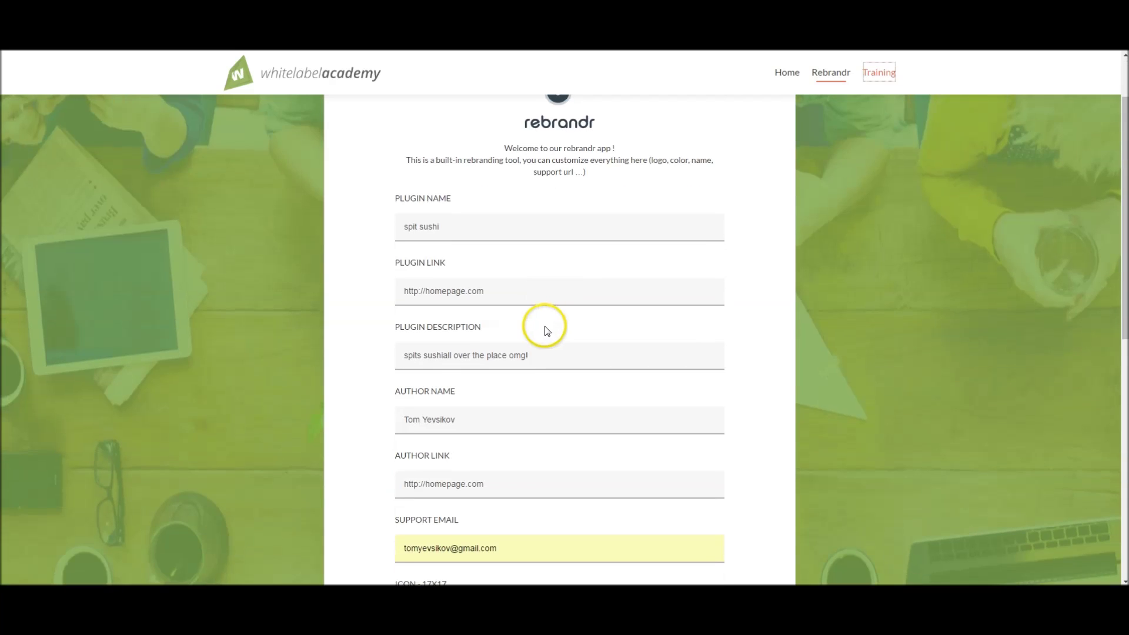
{"action": "scroll", "coordinate": [538, 323], "scroll_direction": "up", "scroll_amount": 6}
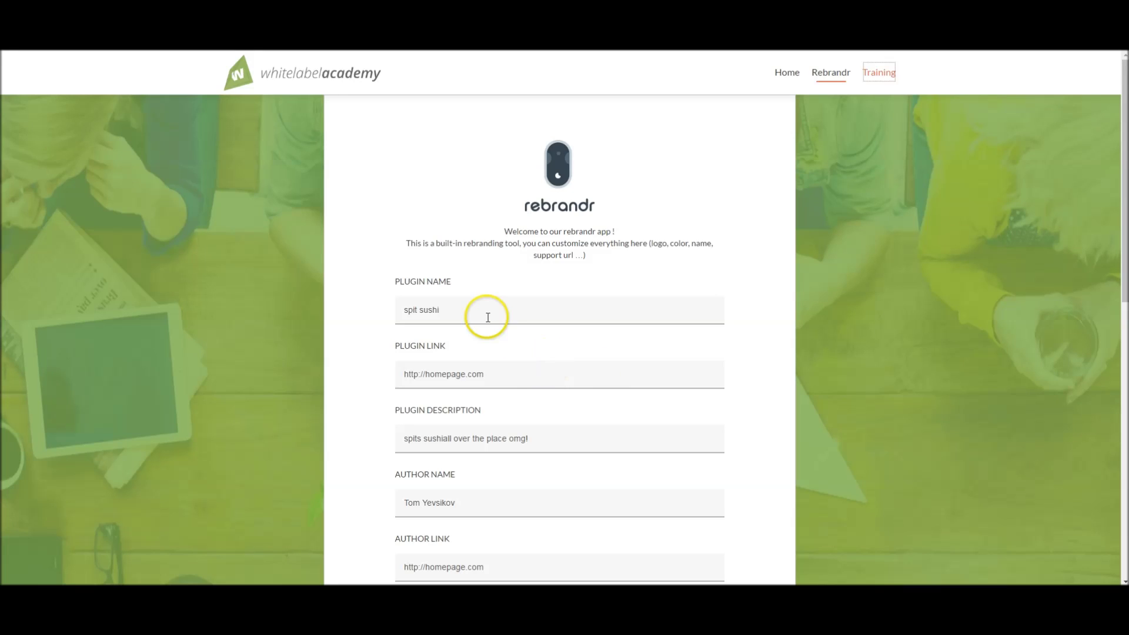
{"action": "scroll", "coordinate": [484, 315], "scroll_direction": "down", "scroll_amount": 5}
{"action": "scroll", "coordinate": [499, 327], "scroll_direction": "up", "scroll_amount": 5}
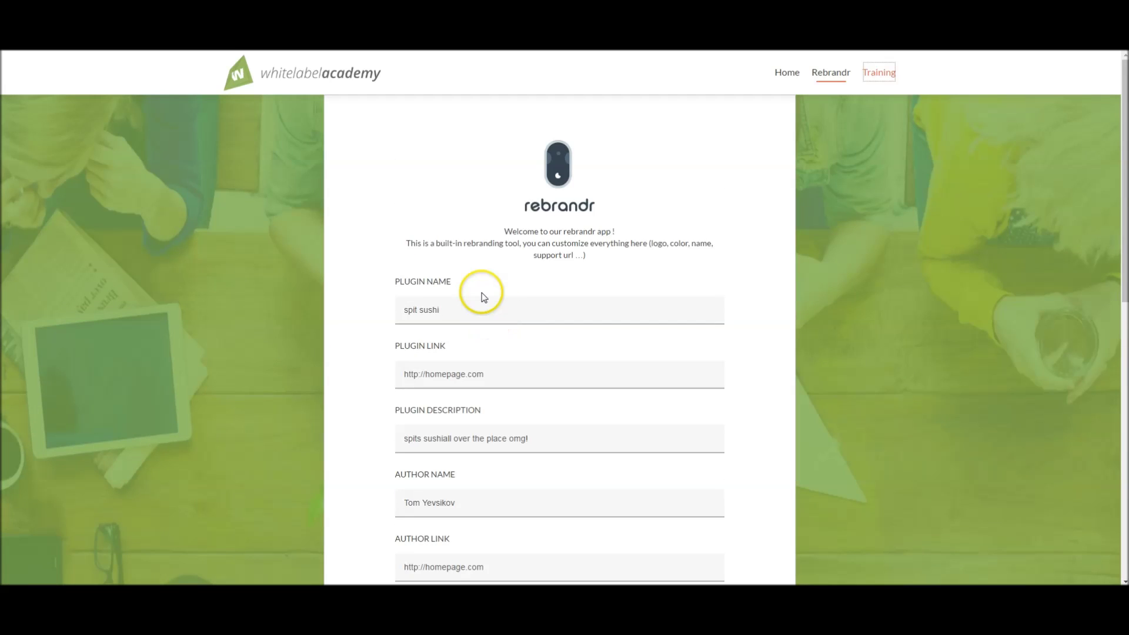
{"action": "left_click", "coordinate": [483, 316]}
{"action": "scroll", "coordinate": [484, 315], "scroll_direction": "down", "scroll_amount": 3}
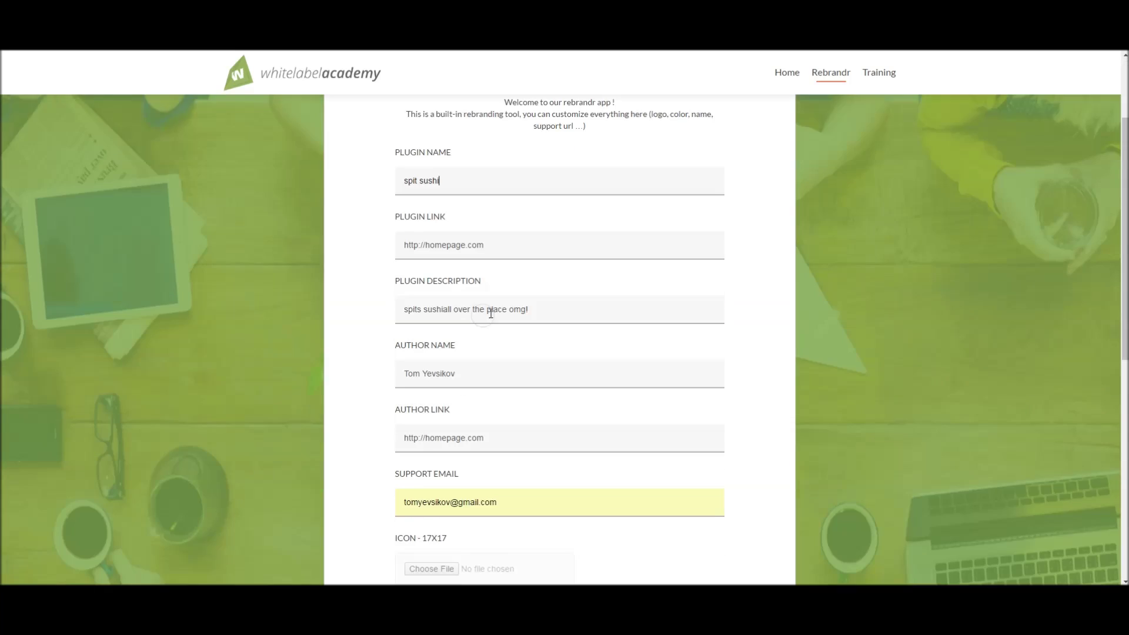
{"action": "scroll", "coordinate": [504, 216], "scroll_direction": "up", "scroll_amount": 2}
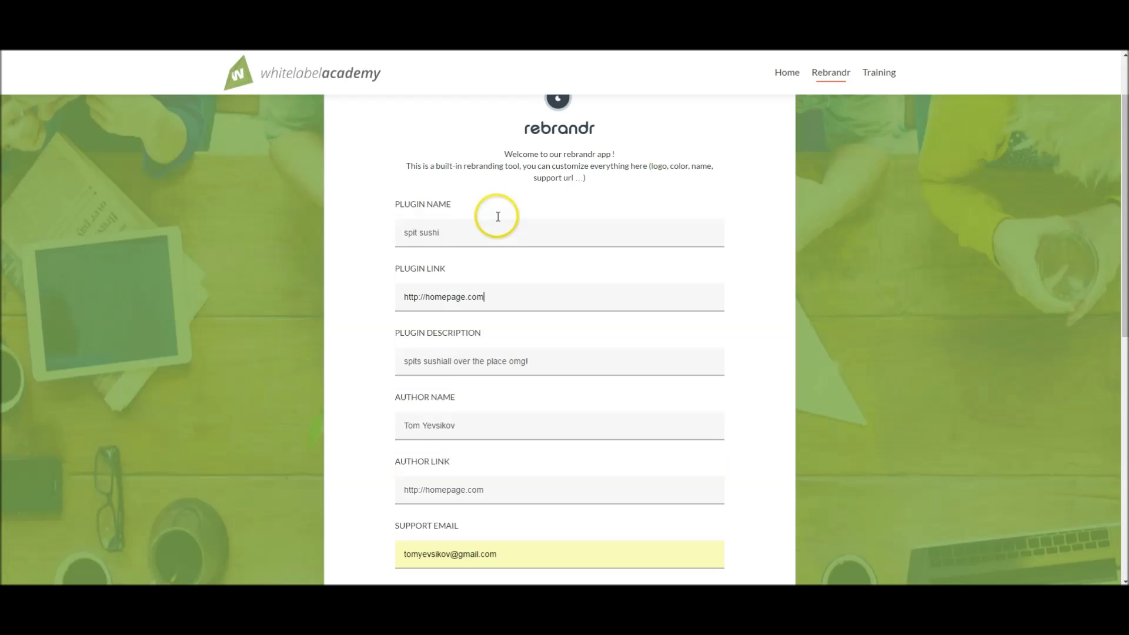
{"action": "scroll", "coordinate": [445, 352], "scroll_direction": "down", "scroll_amount": 6}
{"action": "scroll", "coordinate": [491, 269], "scroll_direction": "up", "scroll_amount": 2}
{"action": "scroll", "coordinate": [493, 353], "scroll_direction": "down", "scroll_amount": 1}
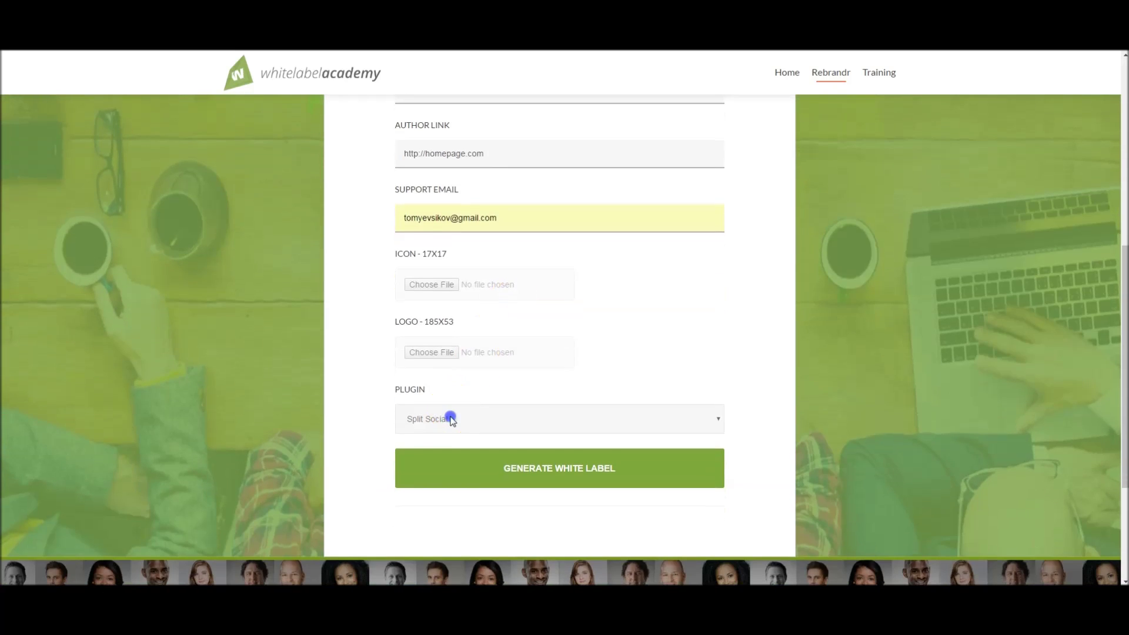
{"action": "left_click", "coordinate": [450, 419]}
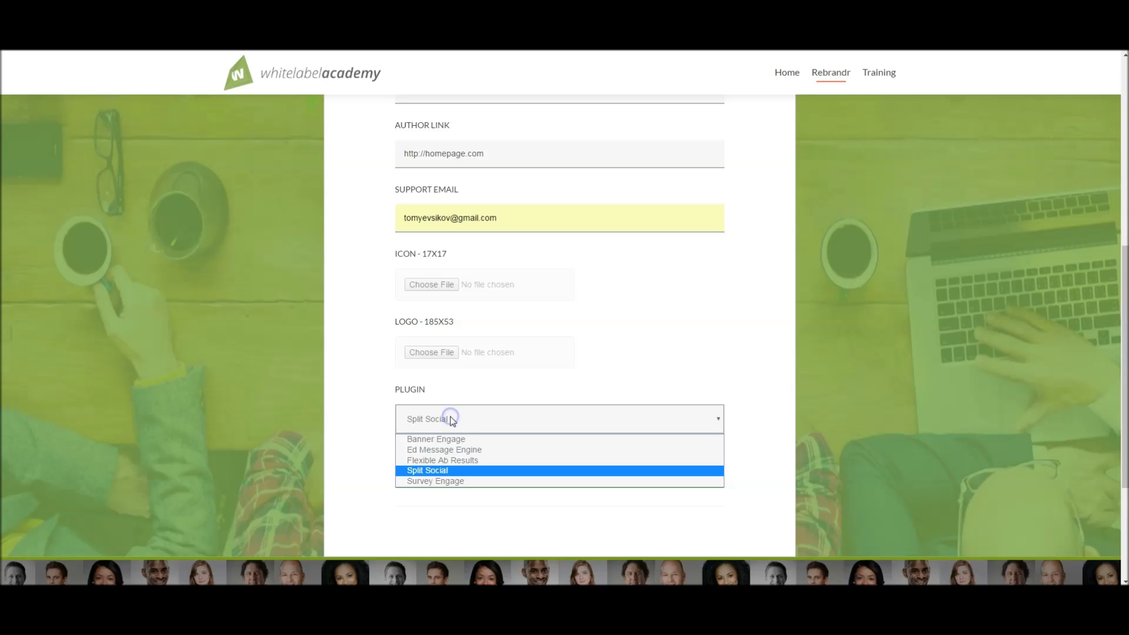
{"action": "left_click", "coordinate": [809, 400]}
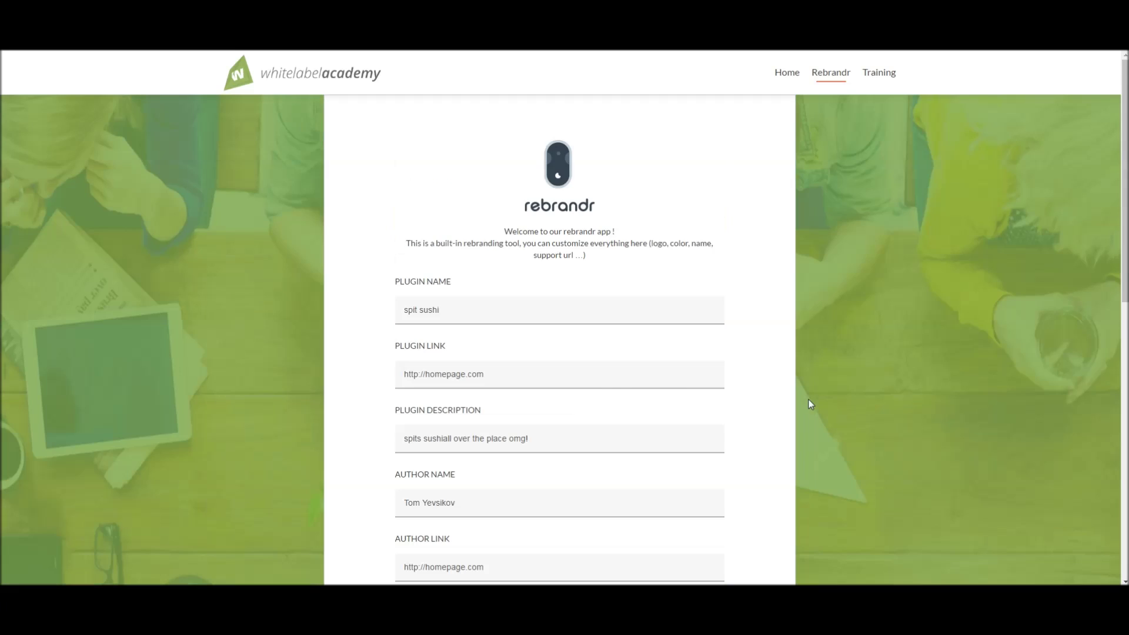
- Check the 'spit sushi' plugin name, plugin link and description entries
{"action": "left_click_drag", "start_coordinate": [580, 313], "coordinate": [414, 312]}
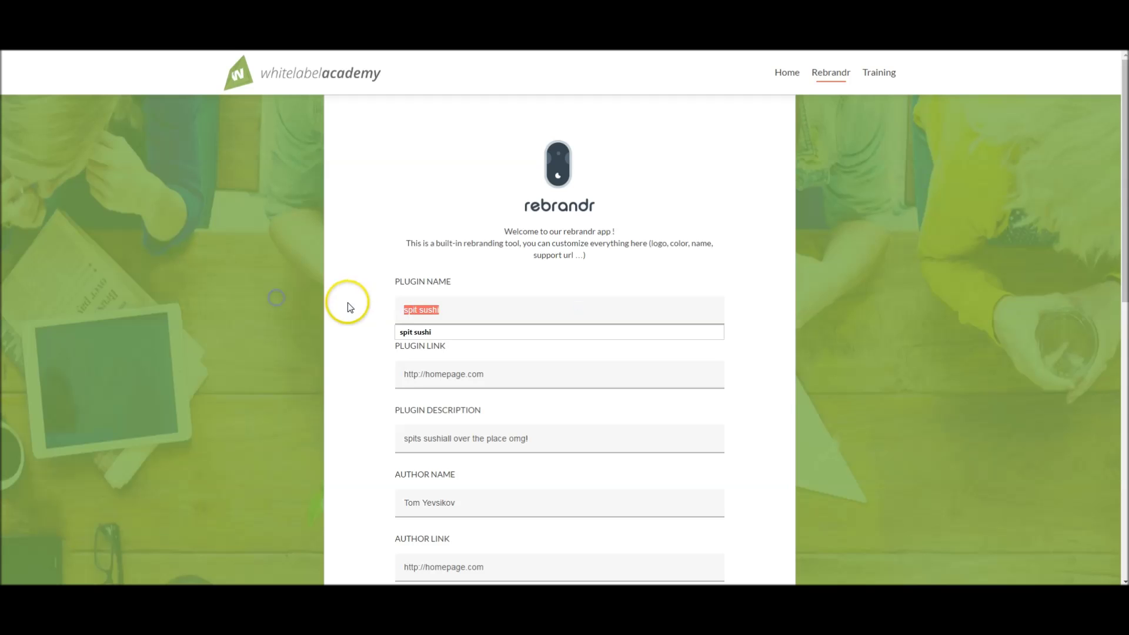
{"action": "left_click", "coordinate": [372, 302]}
{"action": "scroll", "coordinate": [411, 276], "scroll_direction": "down", "scroll_amount": 4}
{"action": "scroll", "coordinate": [453, 244], "scroll_direction": "up", "scroll_amount": 4}
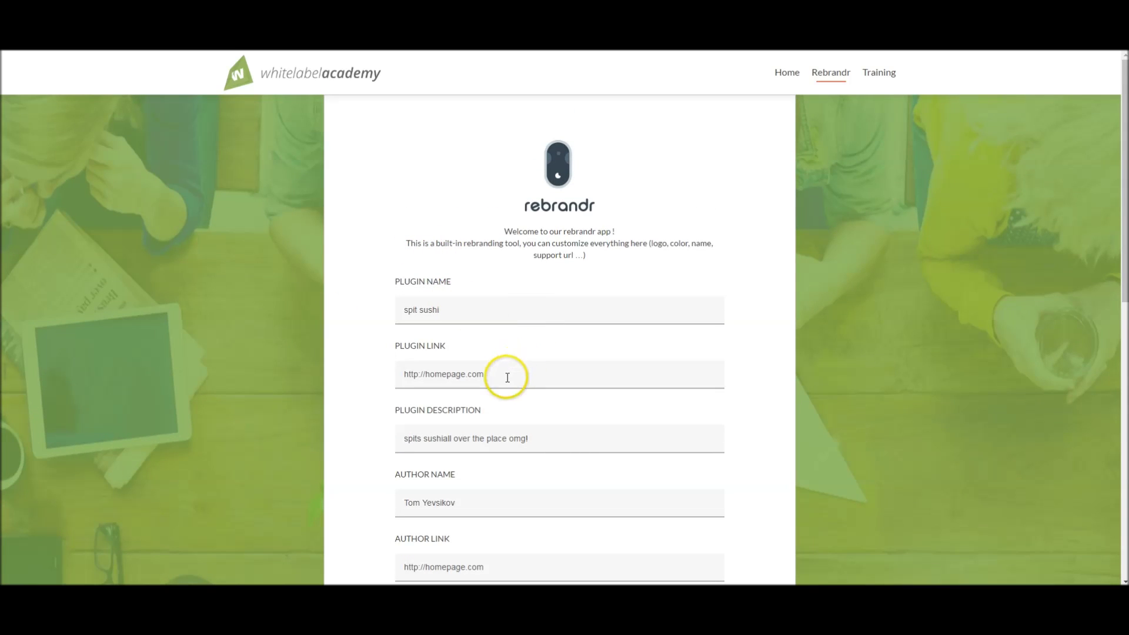
{"action": "left_click_drag", "start_coordinate": [503, 373], "coordinate": [315, 378]}
{"action": "left_click", "coordinate": [541, 378]}
{"action": "scroll", "coordinate": [547, 377], "scroll_direction": "down", "scroll_amount": 1}
{"action": "scroll", "coordinate": [547, 365], "scroll_direction": "down", "scroll_amount": 3}
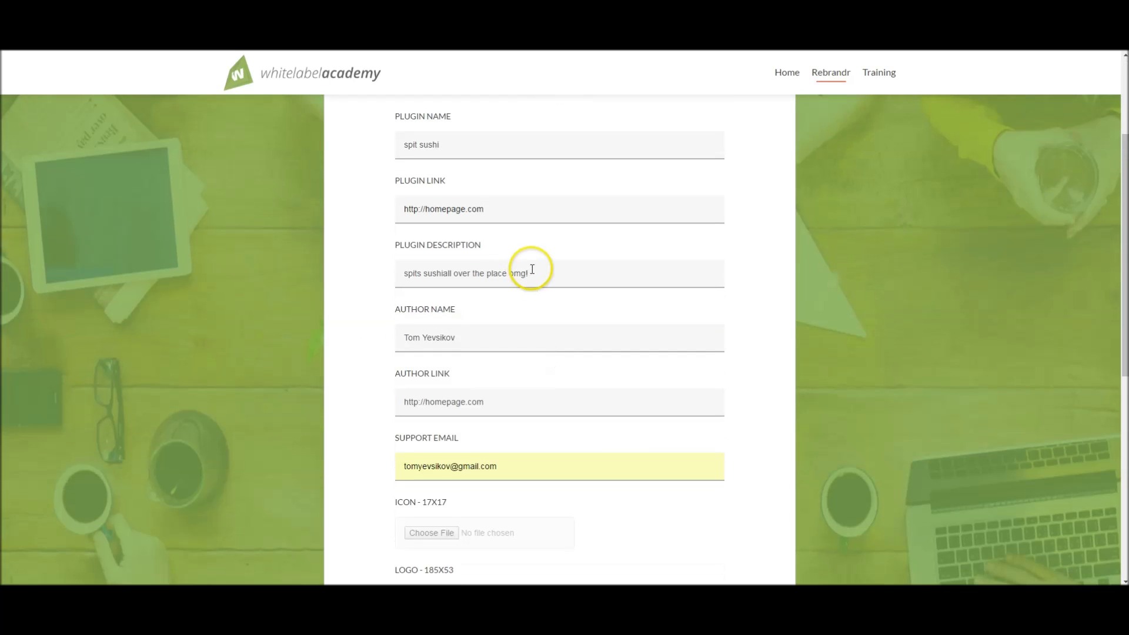
{"action": "left_click_drag", "start_coordinate": [545, 271], "coordinate": [390, 274]}
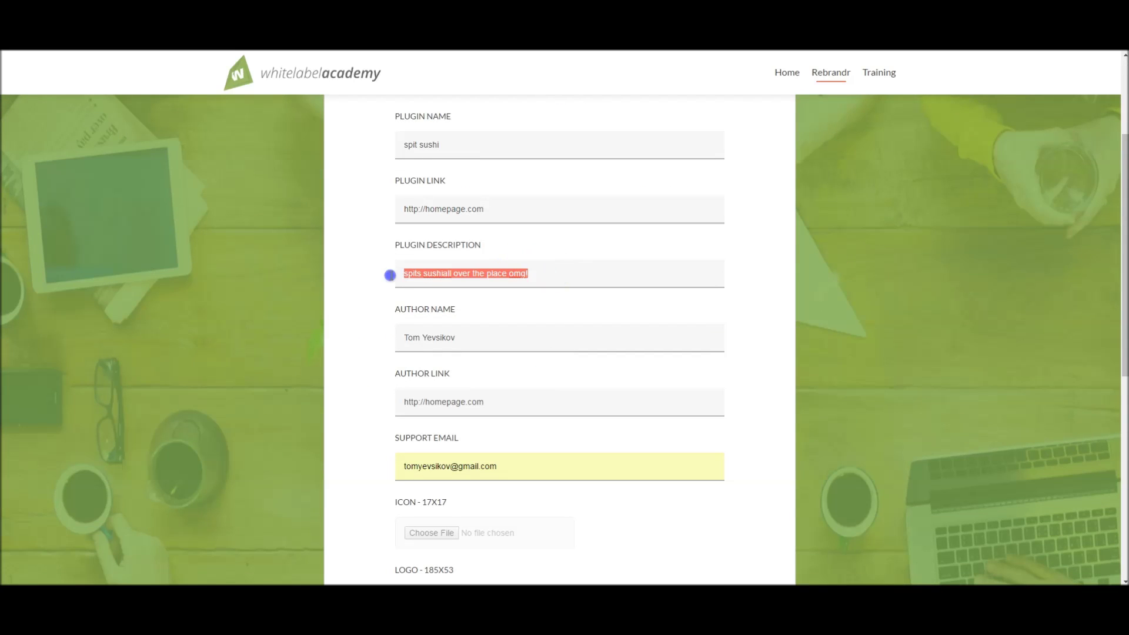
{"action": "left_click", "coordinate": [546, 276]}
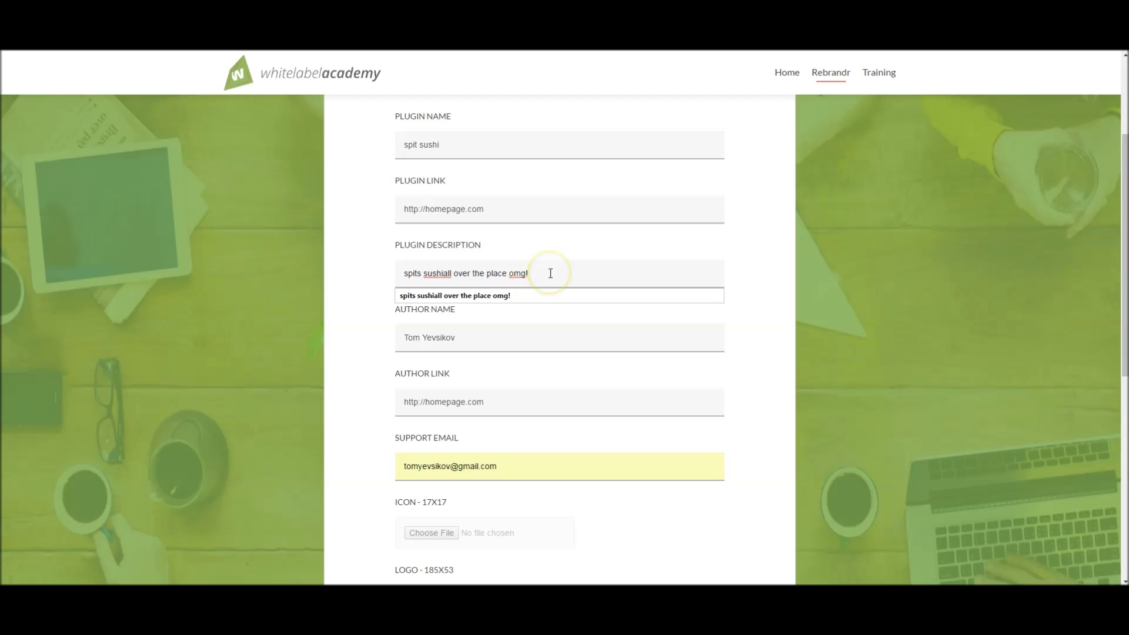
- Fill in the Author Name, Author Link and Support Email fields
{"action": "left_click", "coordinate": [500, 342]}
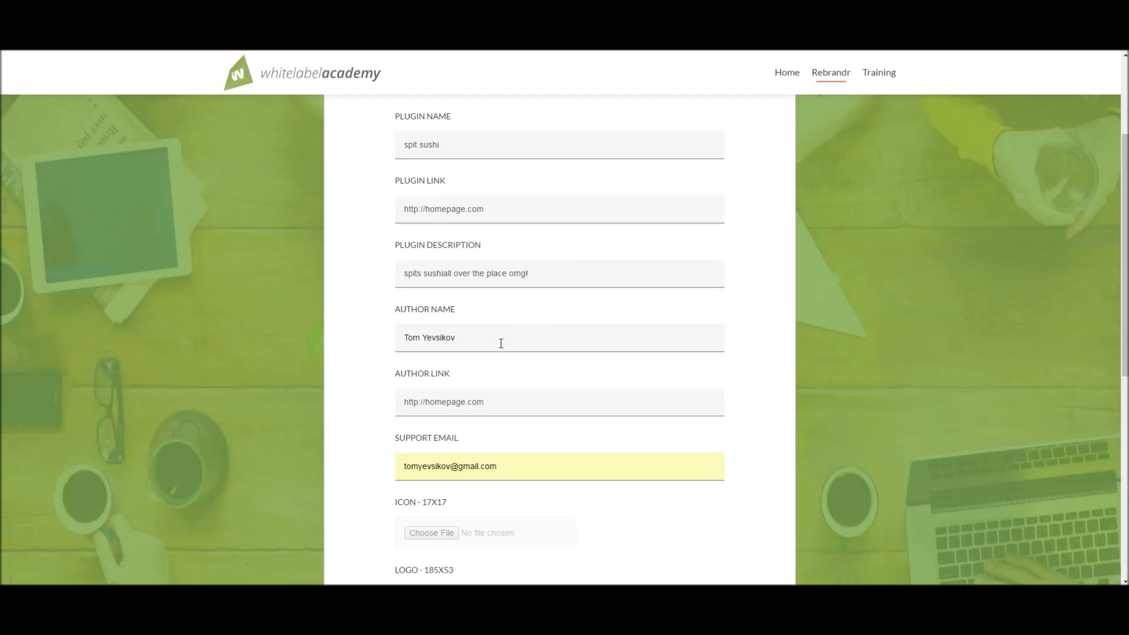
{"action": "left_click", "coordinate": [509, 396]}
{"action": "left_click_drag", "start_coordinate": [511, 403], "coordinate": [344, 412]}
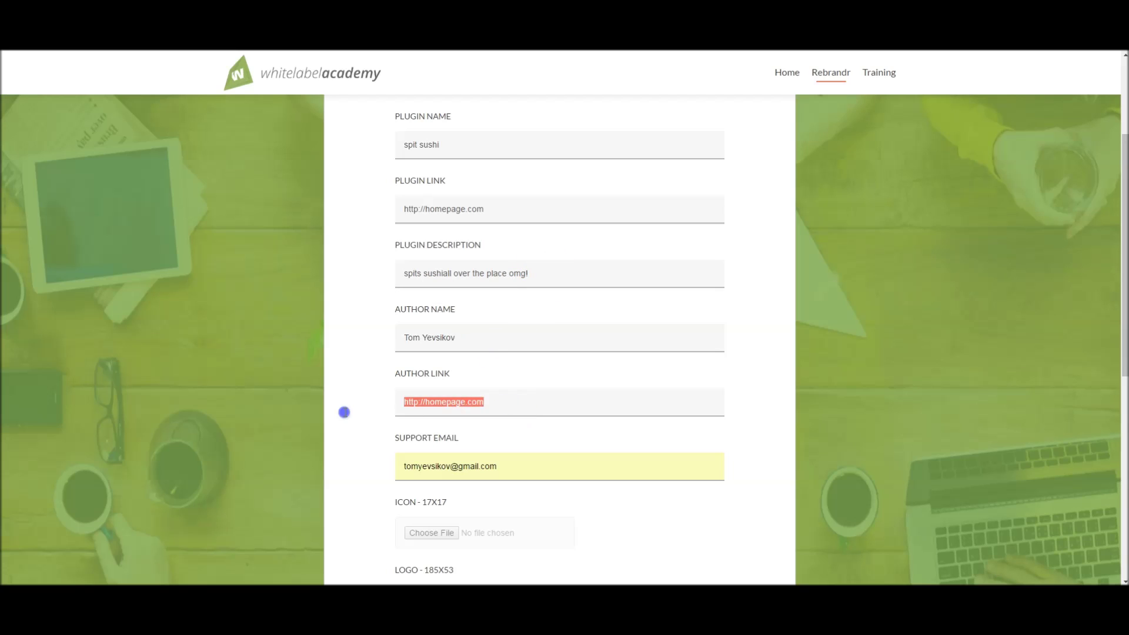
{"action": "left_click", "coordinate": [482, 373]}
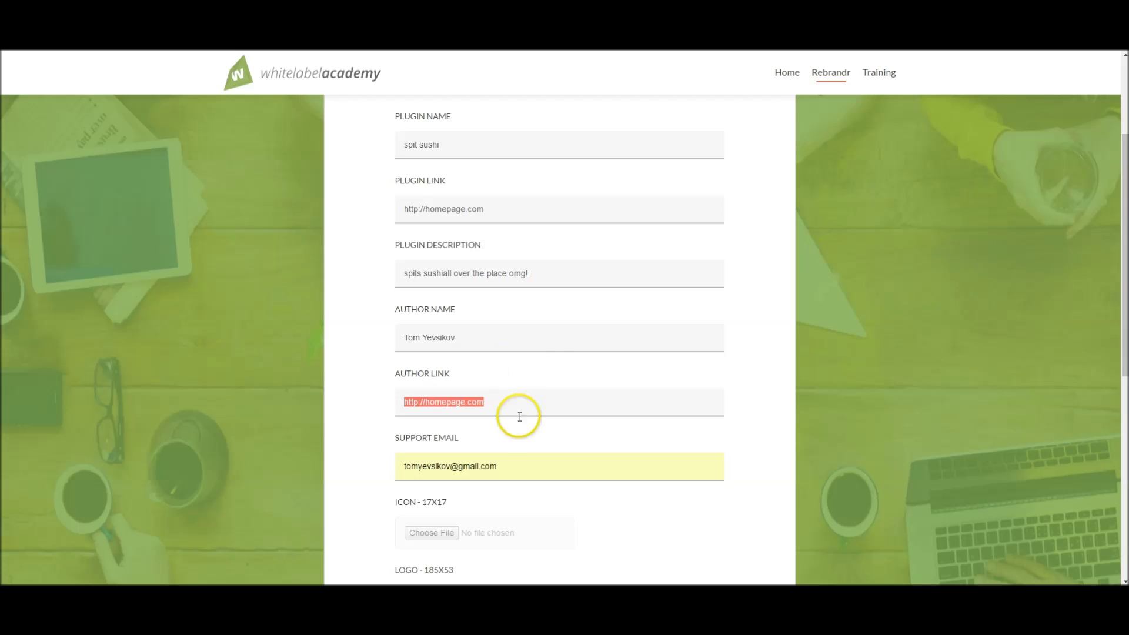
{"action": "left_click", "coordinate": [499, 470]}
{"action": "left_click_drag", "start_coordinate": [506, 469], "coordinate": [410, 475]}
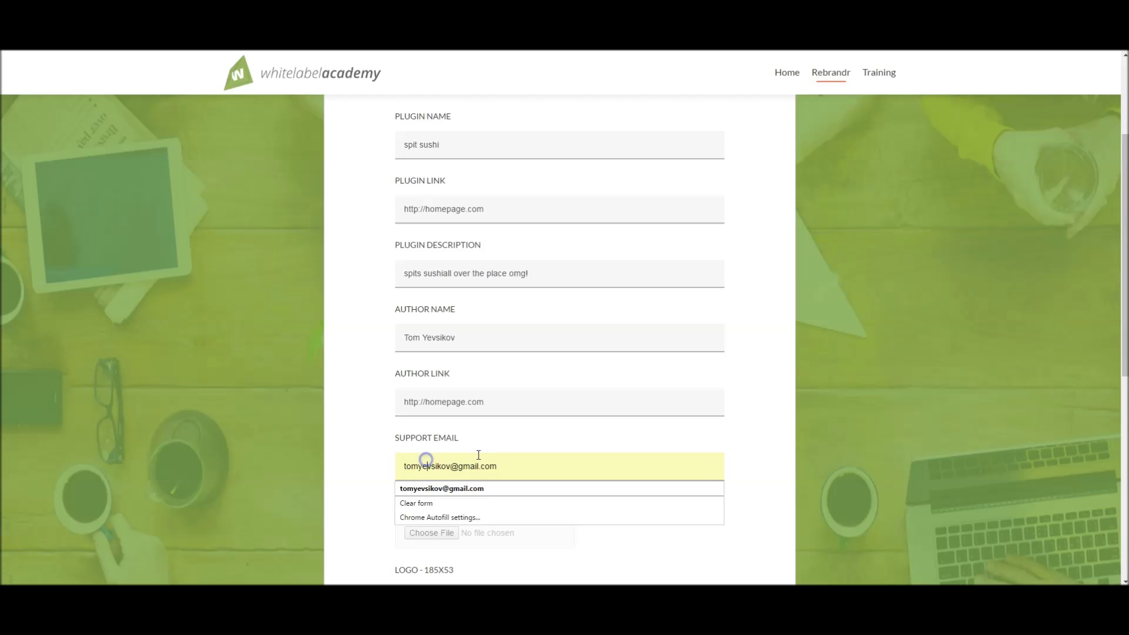
{"action": "left_click", "coordinate": [332, 437]}
{"action": "scroll", "coordinate": [332, 436], "scroll_direction": "down", "scroll_amount": 8}
{"action": "scroll", "coordinate": [381, 331], "scroll_direction": "up", "scroll_amount": 4}
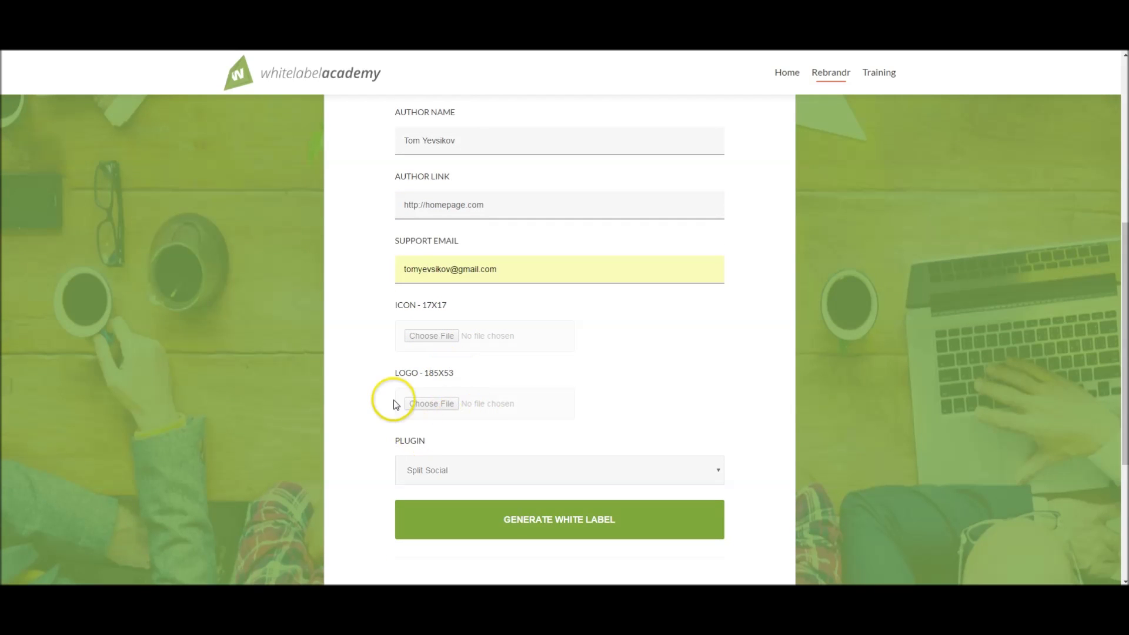
- Generate the white-label plugin, go back from the 404 page, and open spit-sushi.zip
{"action": "left_click", "coordinate": [524, 512]}
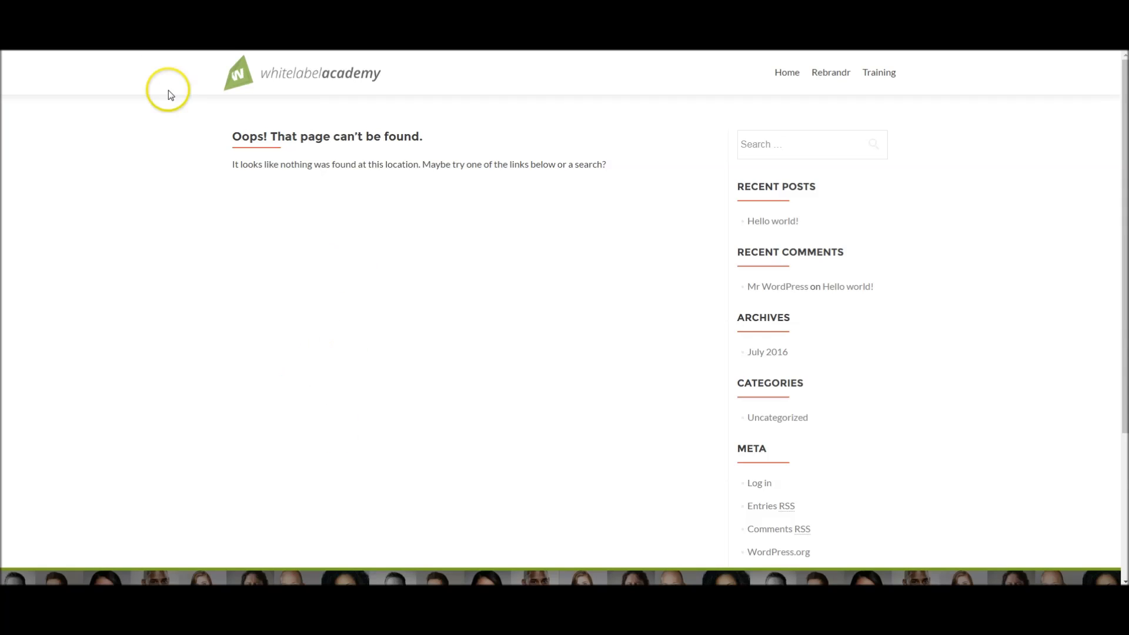
{"action": "key", "text": "alt+Left"}
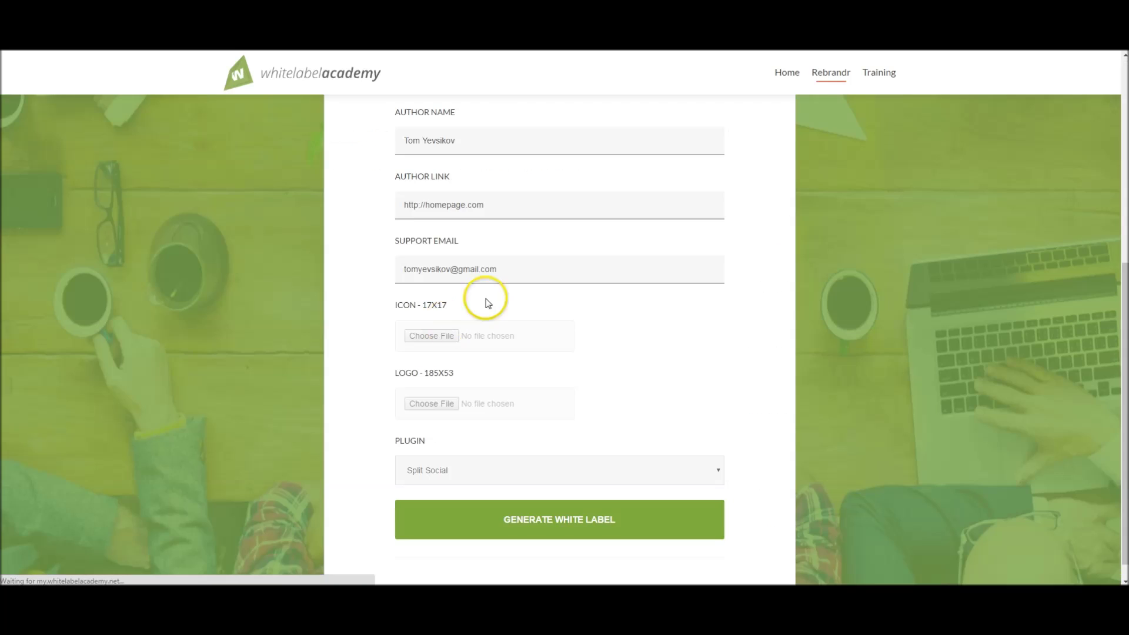
{"action": "scroll", "coordinate": [713, 421], "scroll_direction": "down", "scroll_amount": 3}
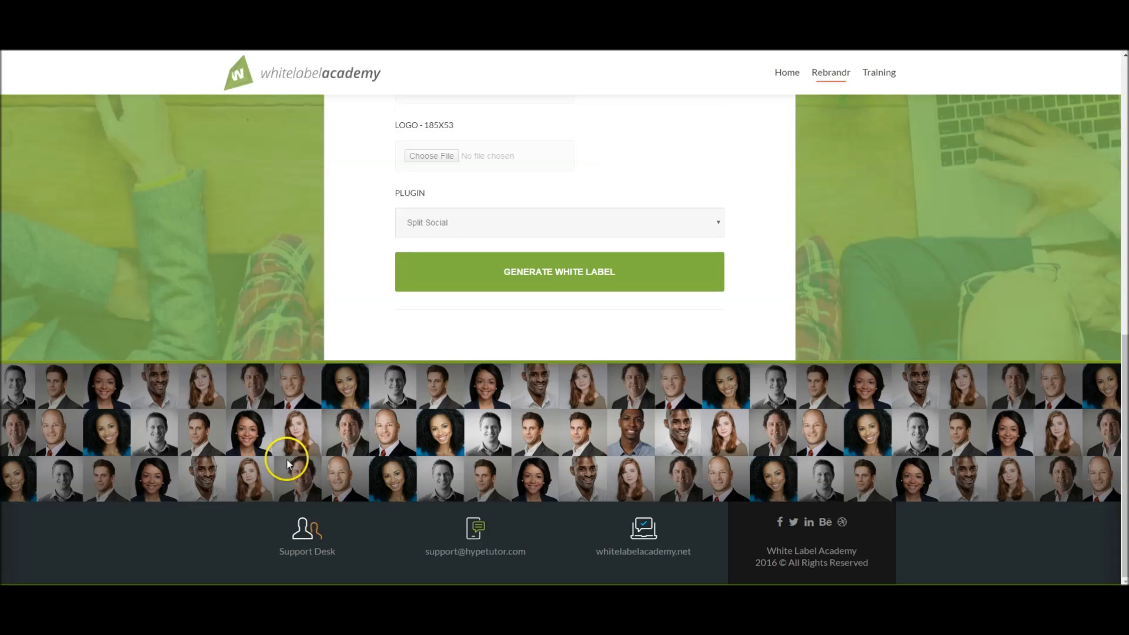
{"action": "scroll", "coordinate": [341, 536], "scroll_direction": "up", "scroll_amount": 4}
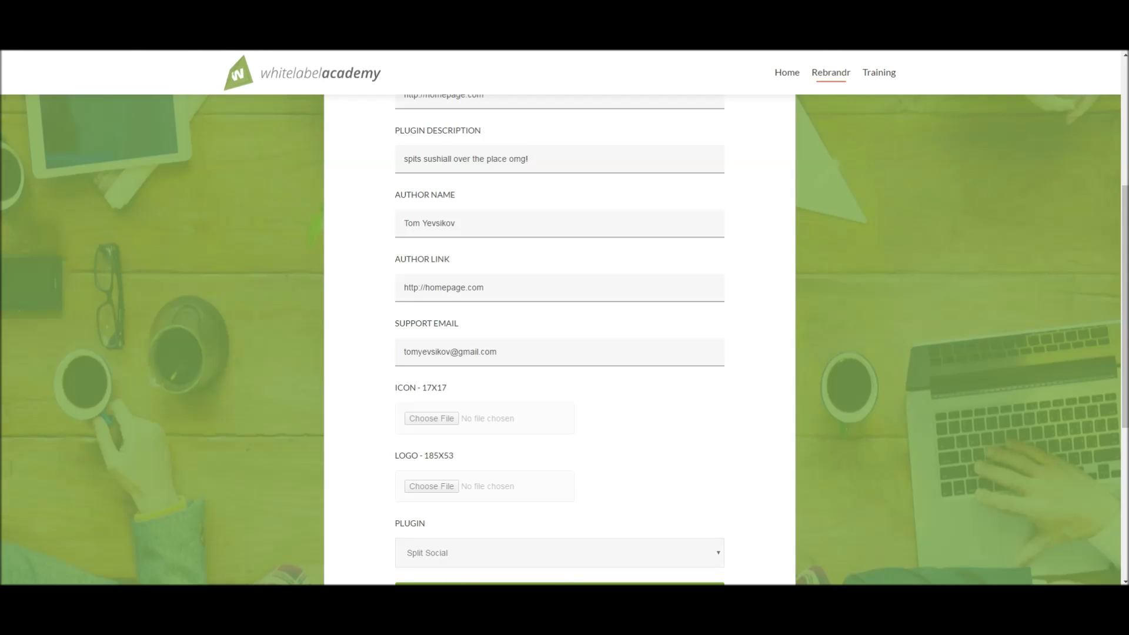
{"action": "key", "text": "ctrl+shift+b"}
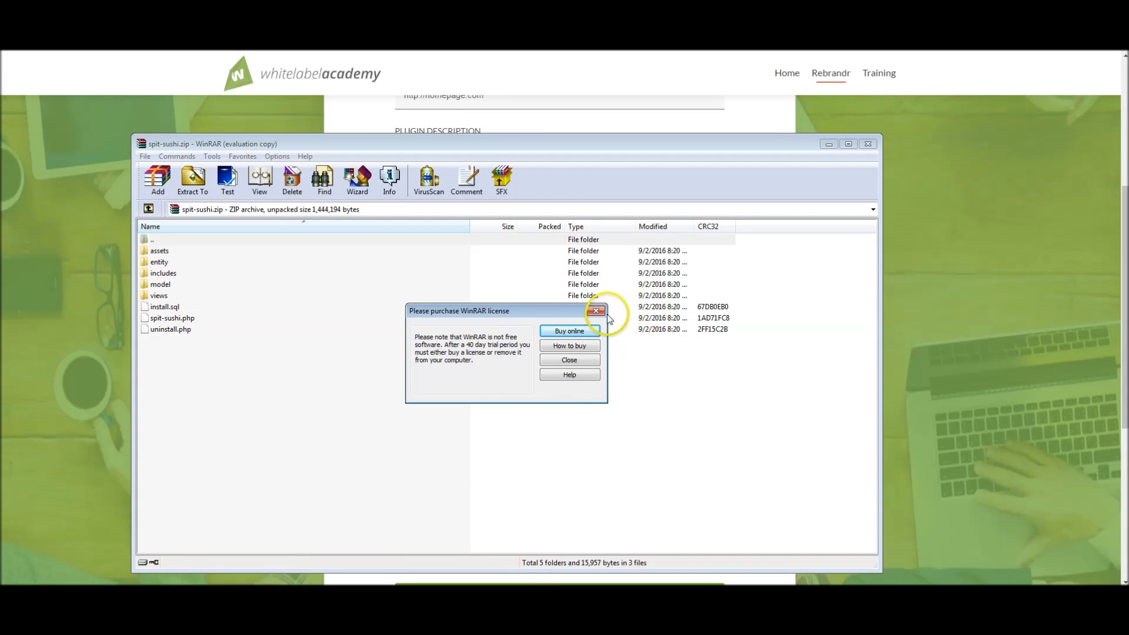
- Dismiss the WinRAR licence reminder, inspect the spit-sushi.zip contents, and close the archive
{"action": "left_click", "coordinate": [595, 305]}
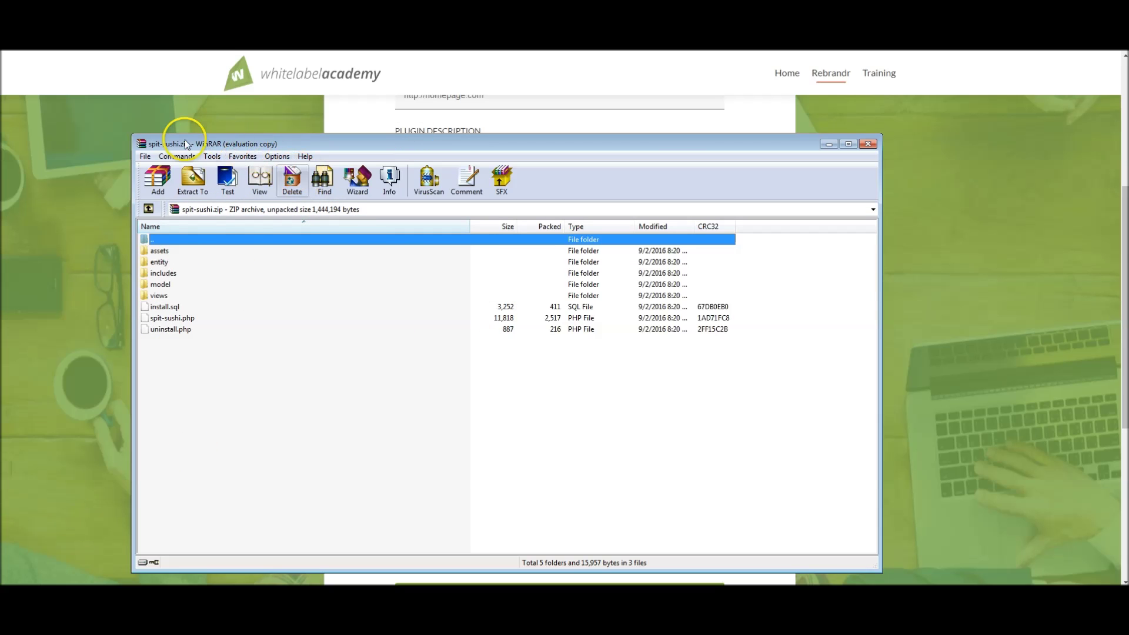
{"action": "left_click_drag", "start_coordinate": [162, 143], "coordinate": [216, 140]}
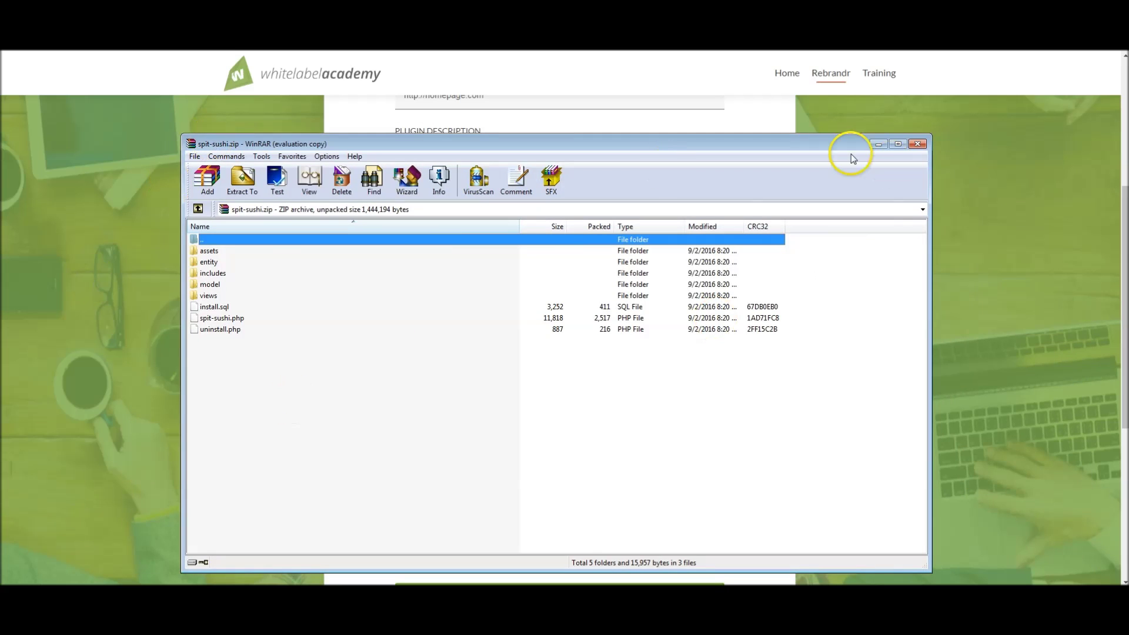
{"action": "left_click", "coordinate": [918, 142]}
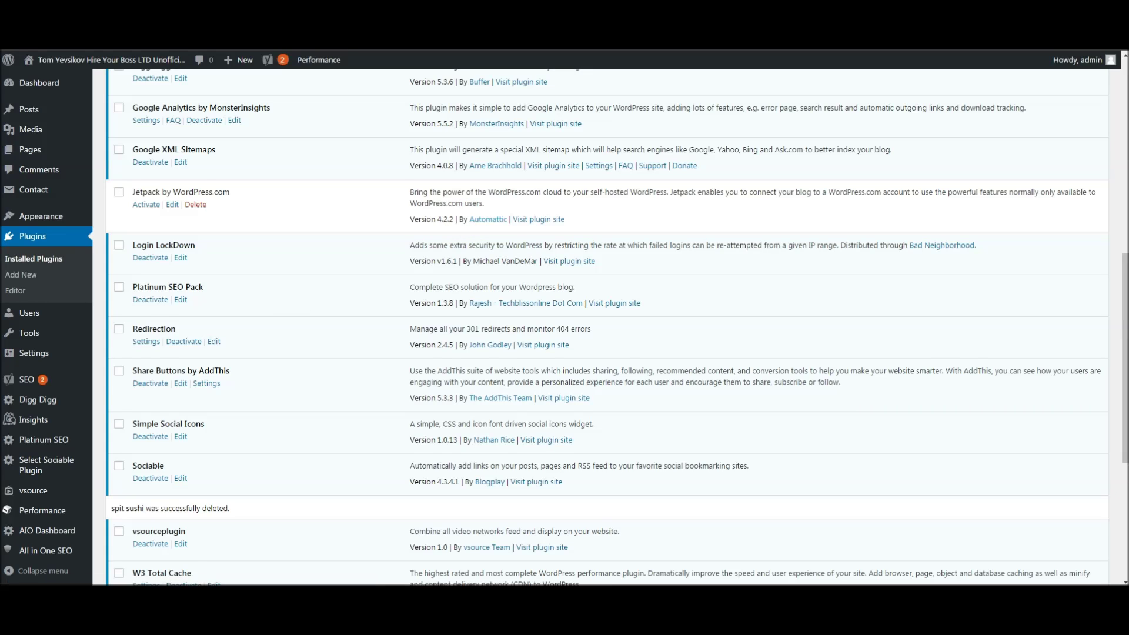
- Upload spit-sushi.zip via Plugins > Add New, install it, and activate the plugin
{"action": "mouse_move", "coordinate": [85, 460]}
{"action": "left_click", "coordinate": [23, 275]}
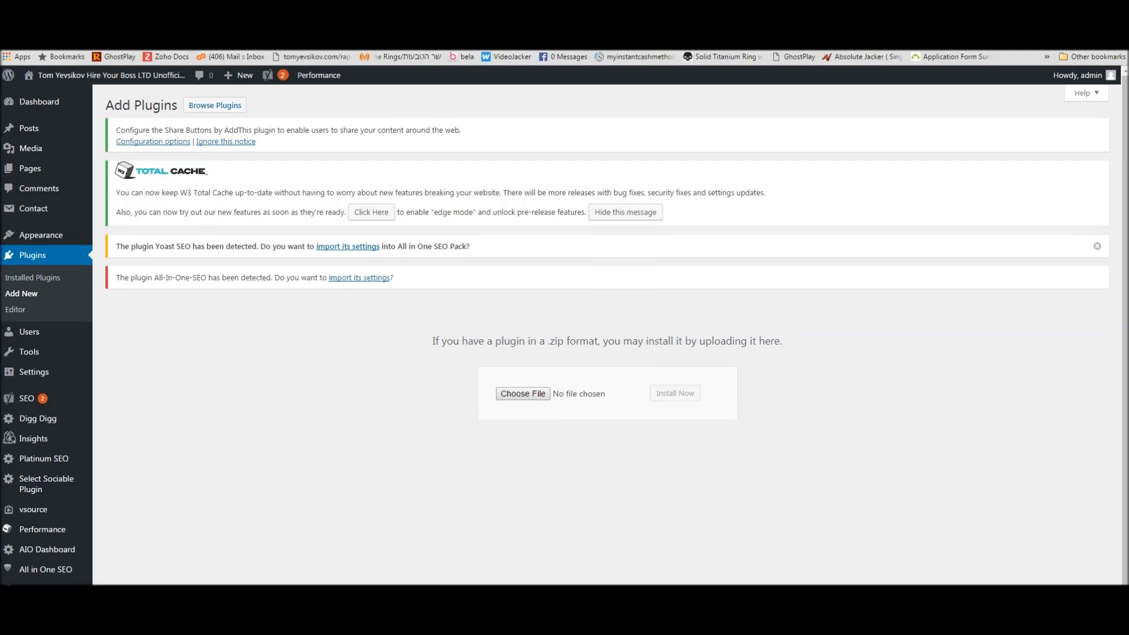
{"action": "left_click", "coordinate": [567, 398]}
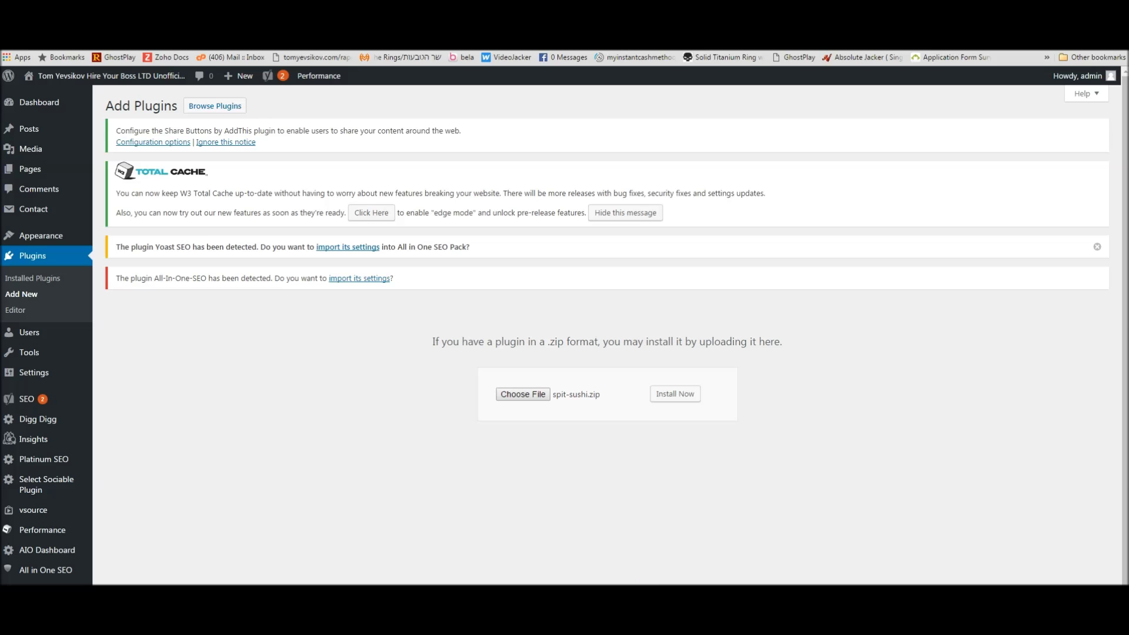
{"action": "left_click", "coordinate": [659, 387]}
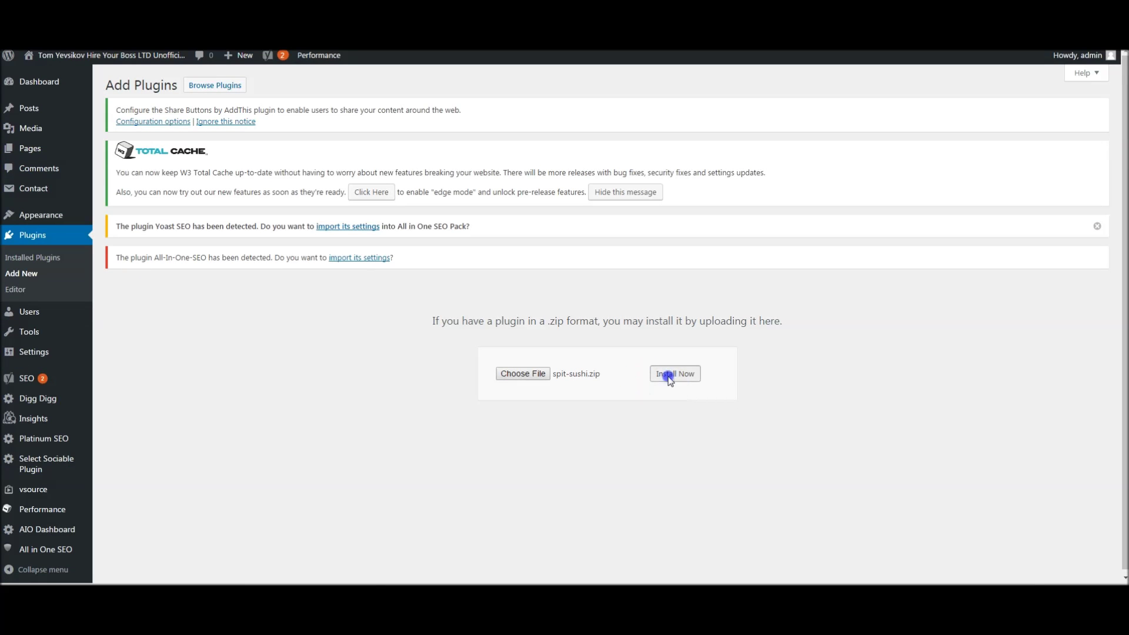
{"action": "left_click", "coordinate": [669, 376]}
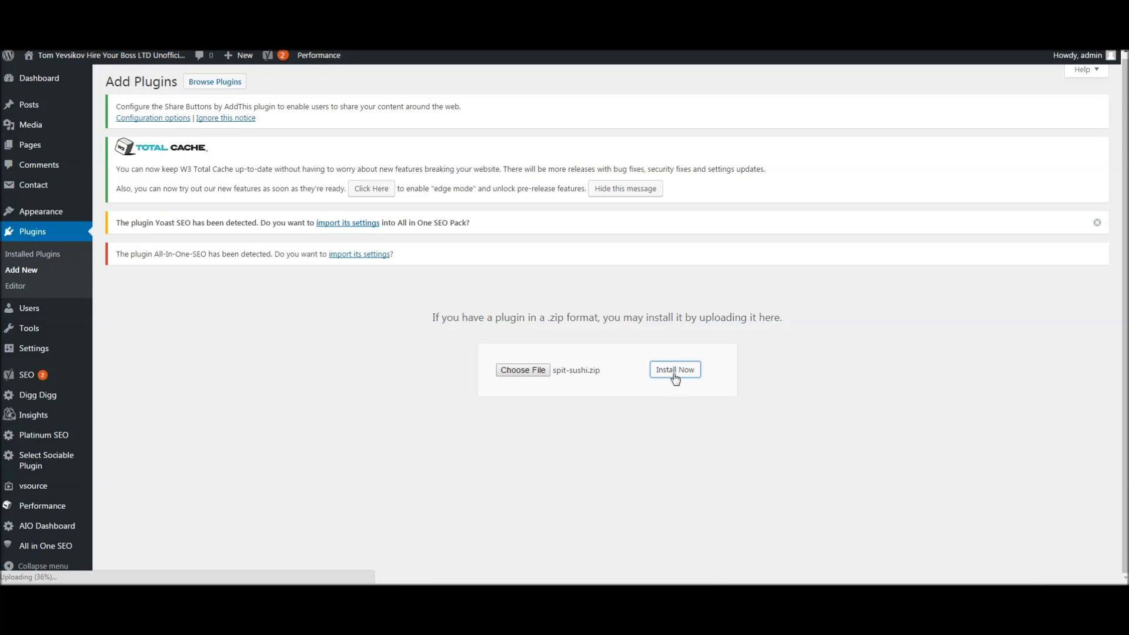
{"action": "left_click", "coordinate": [676, 378]}
{"action": "left_click", "coordinate": [651, 380]}
{"action": "left_click", "coordinate": [650, 381]}
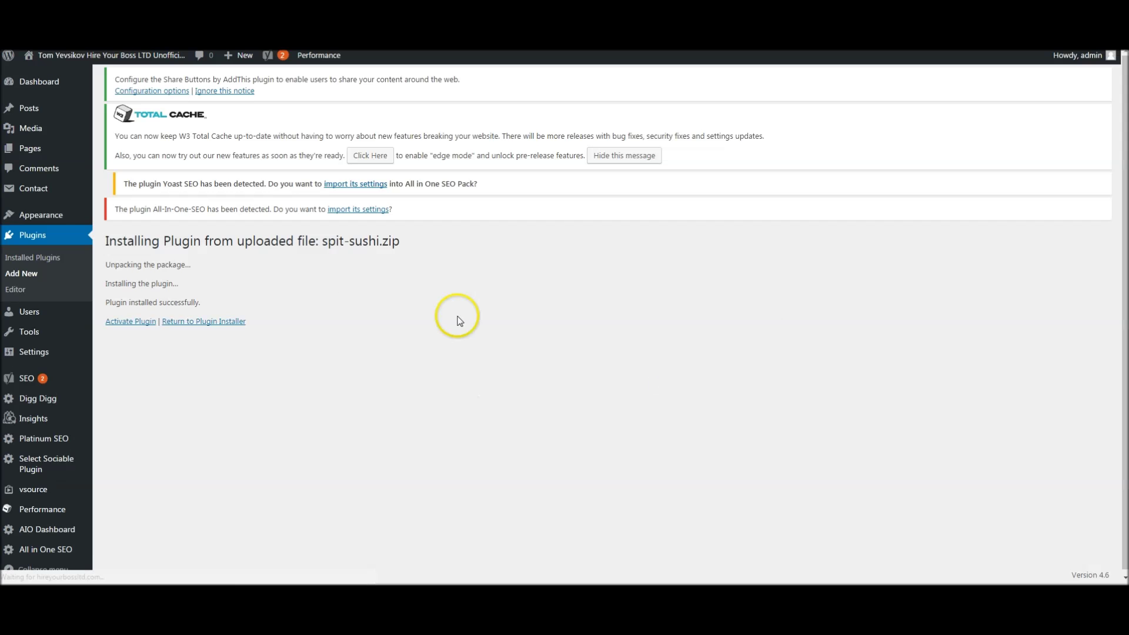
{"action": "left_click", "coordinate": [130, 322]}
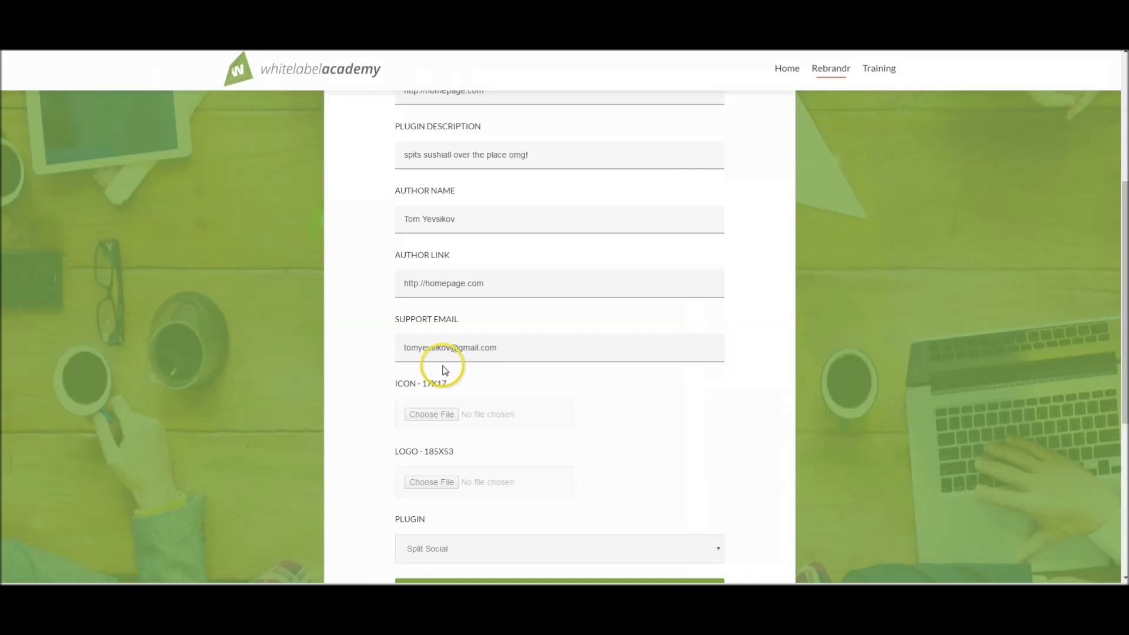
- Confirm Split Social in the Plugin dropdown, then go to the Training page with its overview video
{"action": "scroll", "coordinate": [458, 364], "scroll_direction": "down", "scroll_amount": 4}
{"action": "scroll", "coordinate": [499, 433], "scroll_direction": "up", "scroll_amount": 7}
{"action": "scroll", "coordinate": [494, 239], "scroll_direction": "down", "scroll_amount": 8}
{"action": "left_click", "coordinate": [498, 222]}
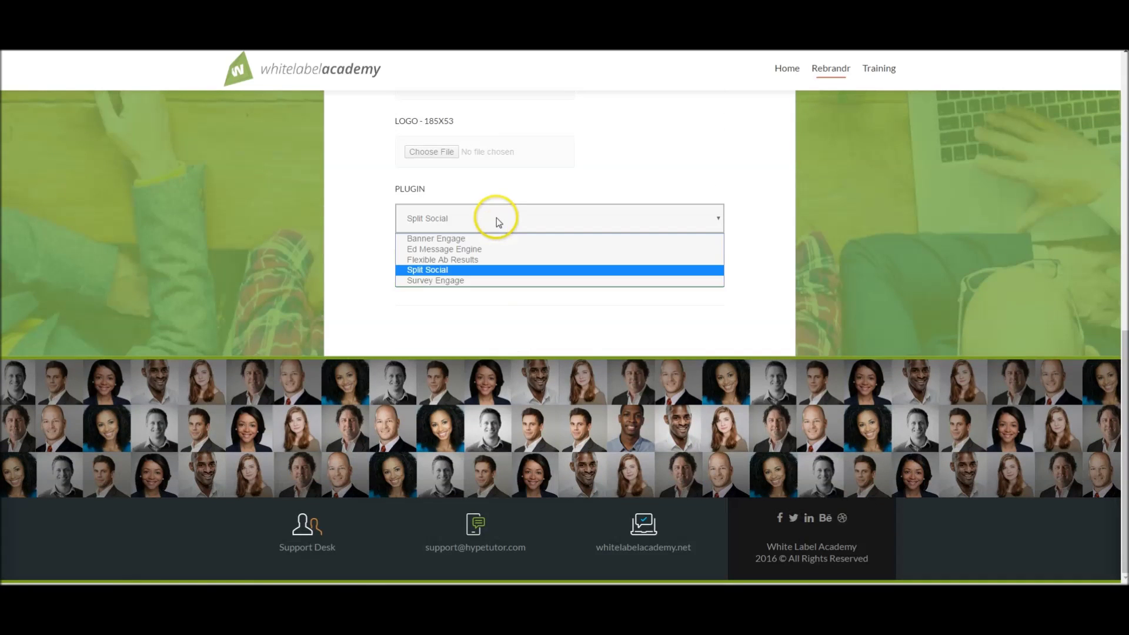
{"action": "left_click", "coordinate": [849, 194]}
{"action": "scroll", "coordinate": [841, 240], "scroll_direction": "up", "scroll_amount": 10}
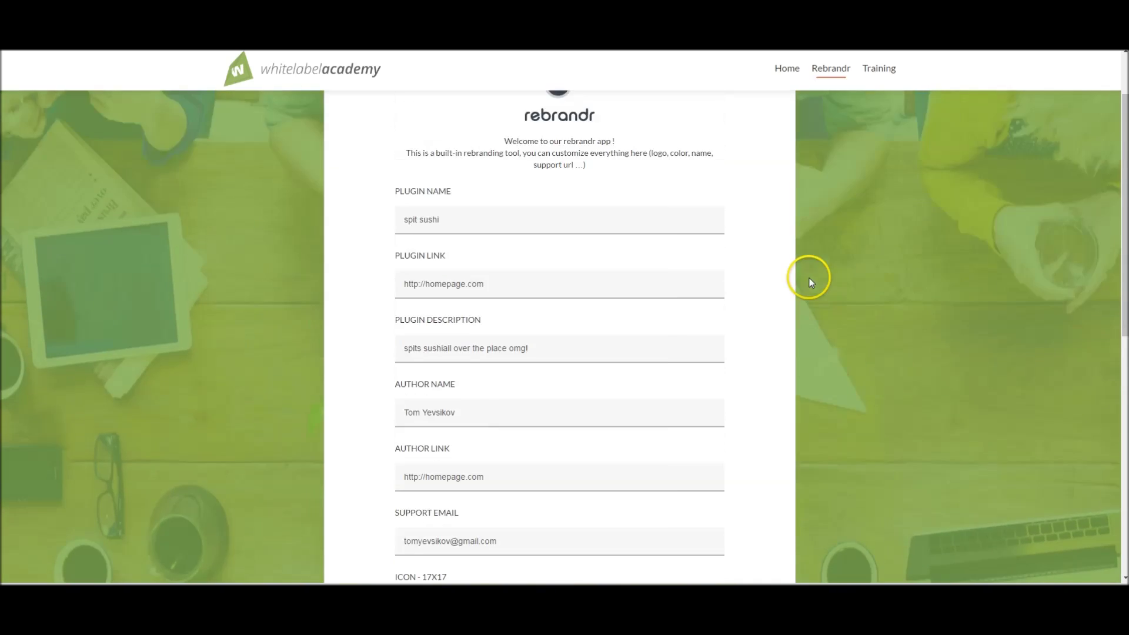
{"action": "scroll", "coordinate": [810, 283], "scroll_direction": "up", "scroll_amount": 2}
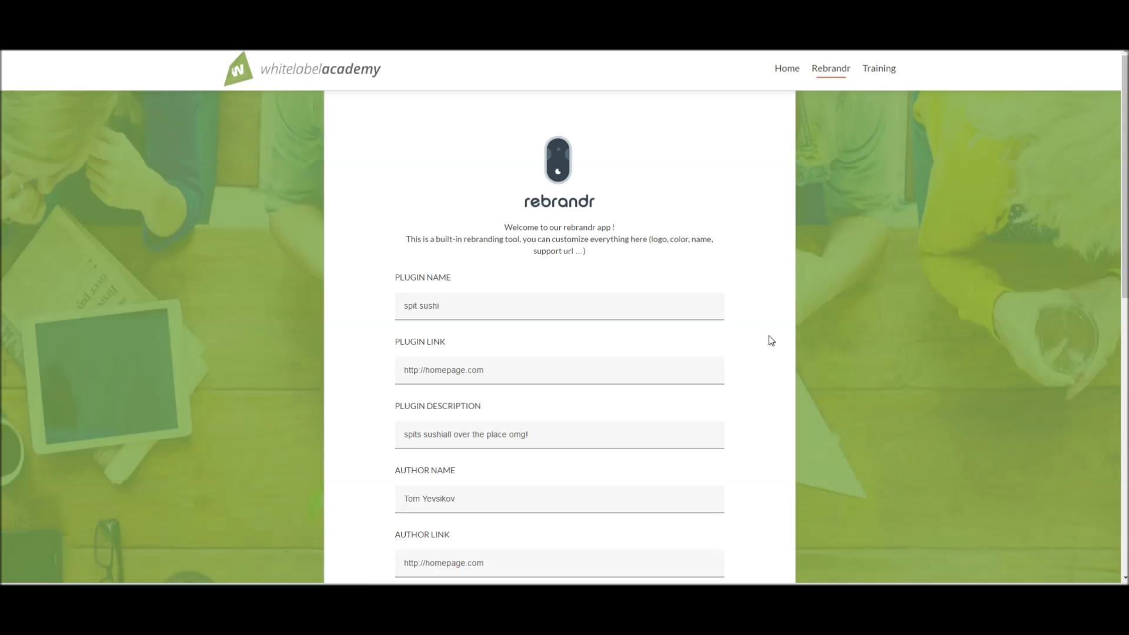
{"action": "left_click", "coordinate": [769, 342]}
{"action": "scroll", "coordinate": [330, 206], "scroll_direction": "down", "scroll_amount": 3}
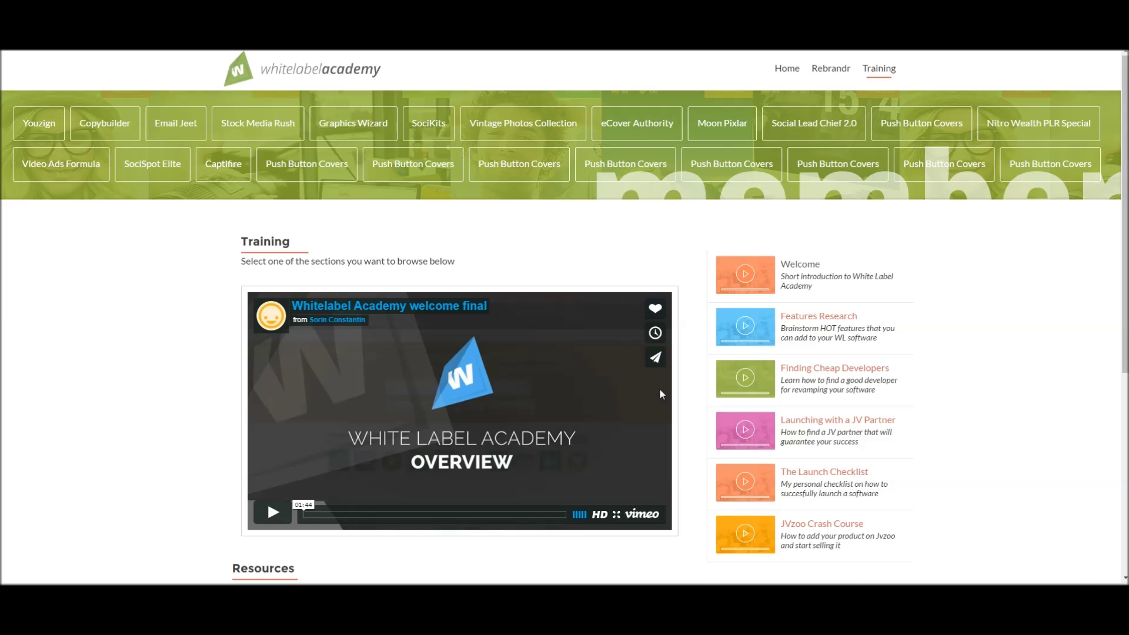
{"action": "scroll", "coordinate": [658, 388], "scroll_direction": "down", "scroll_amount": 2}
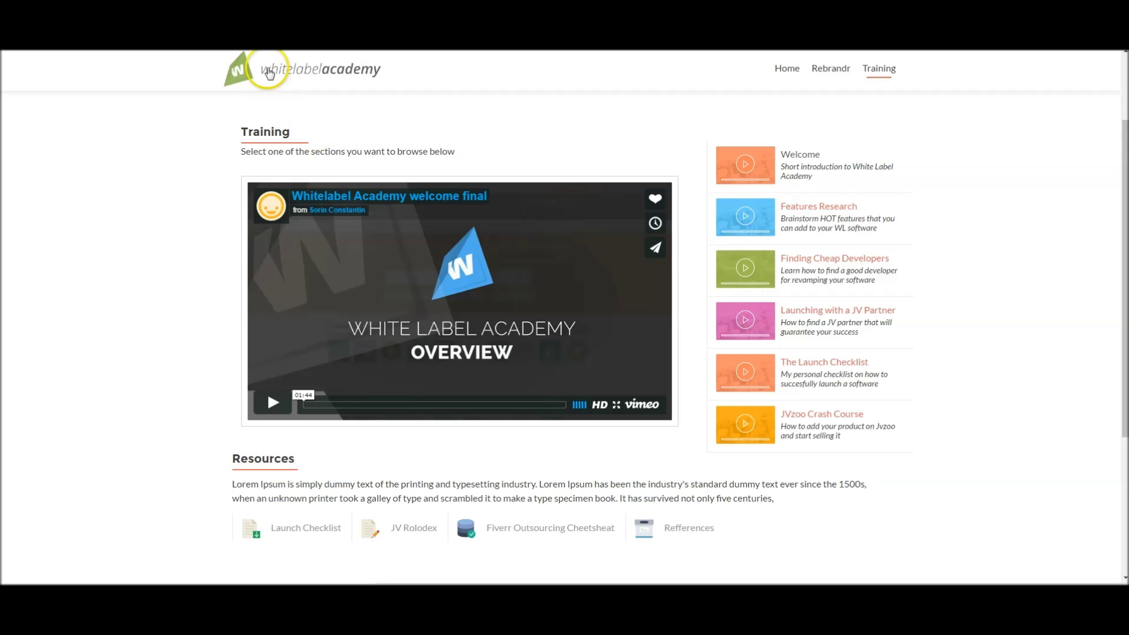
{"action": "left_click", "coordinate": [269, 73]}
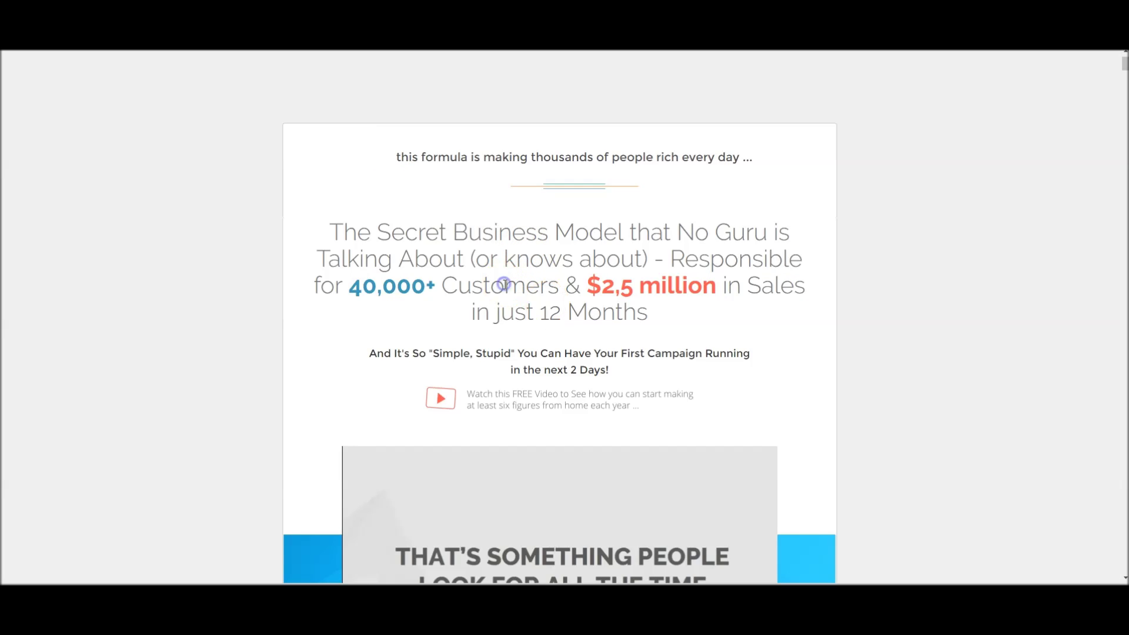
- Scroll through the home sales page promoting 40,000+ customers and $2,5 million in sales
{"action": "scroll", "coordinate": [505, 284], "scroll_direction": "down", "scroll_amount": 5}
{"action": "scroll", "coordinate": [822, 326], "scroll_direction": "up", "scroll_amount": 6}
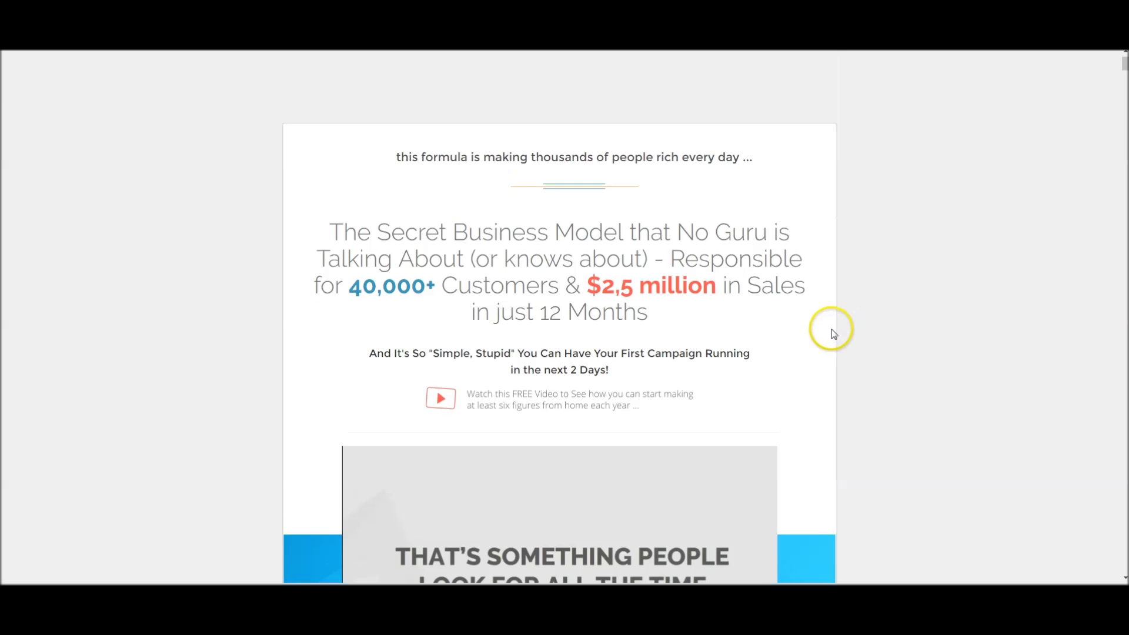